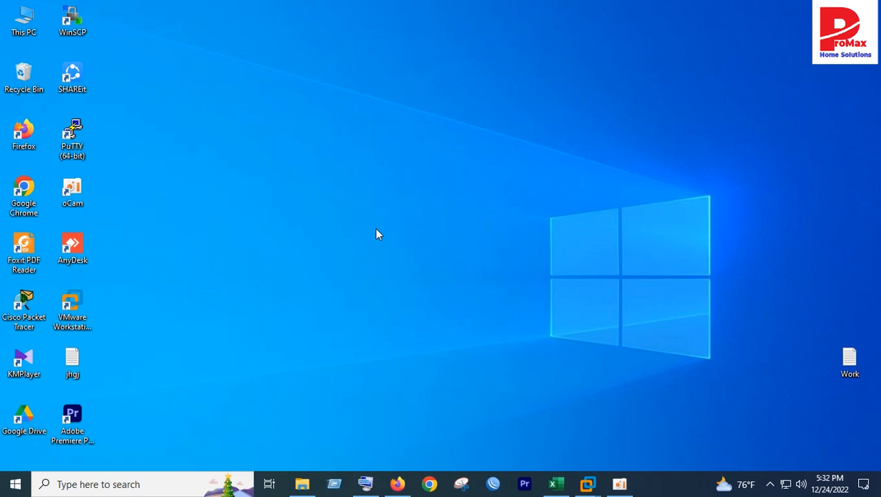
# - Switch from the desktop to the open Book1 workbook in Excel
pyautogui.rightClick(376, 235)
pyautogui.click(421, 266)
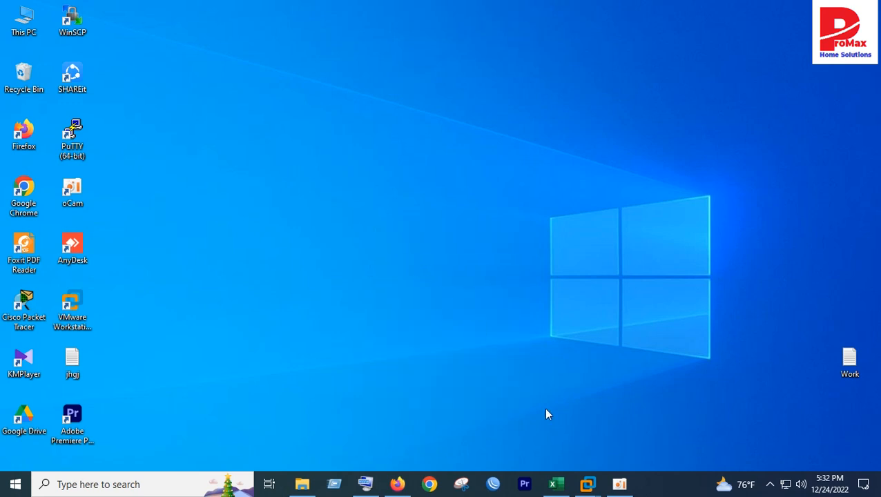
pyautogui.click(553, 484)
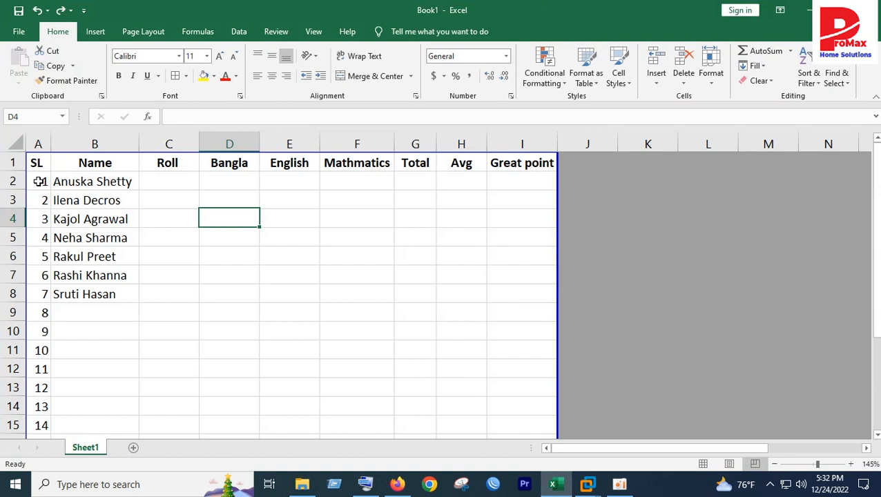
pyautogui.moveTo(39, 181); pyautogui.dragTo(519, 314)
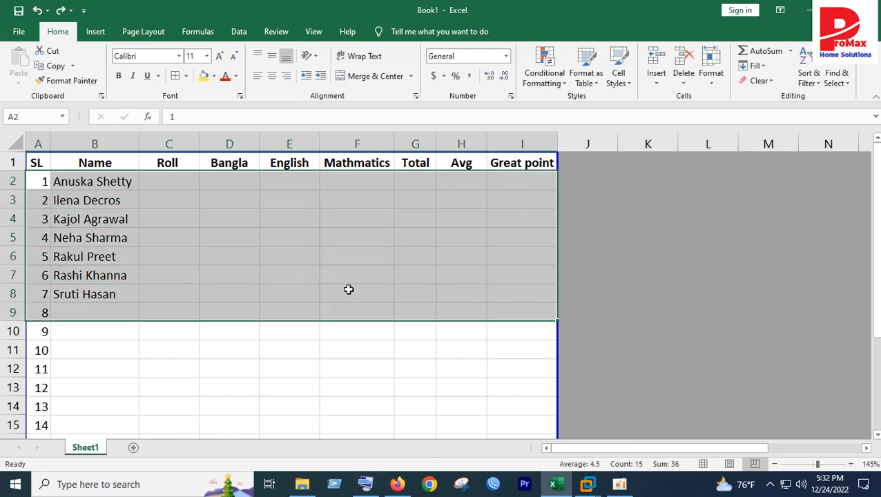
pyautogui.click(322, 279)
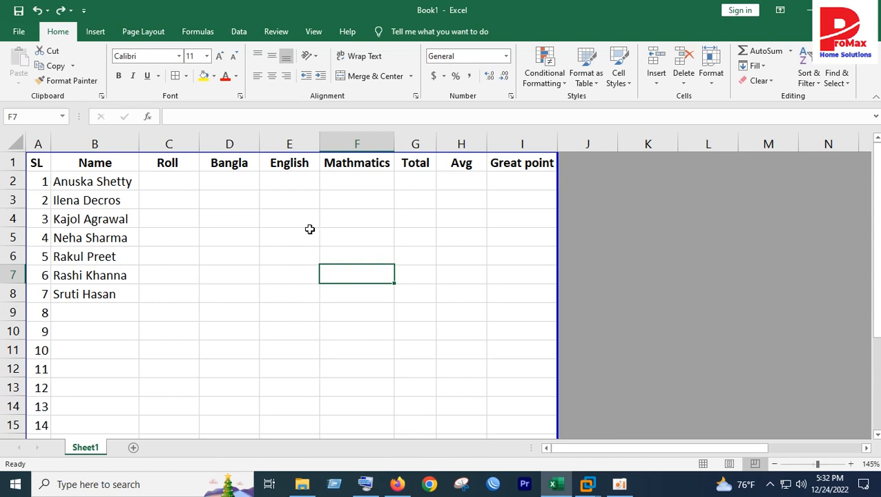
pyautogui.click(49, 181)
pyautogui.moveTo(51, 181); pyautogui.dragTo(316, 287)
pyautogui.click(228, 252)
# - Apply all borders to the first two data rows one at a time, A2:I2 and A3:I3
pyautogui.moveTo(44, 181); pyautogui.dragTo(517, 182)
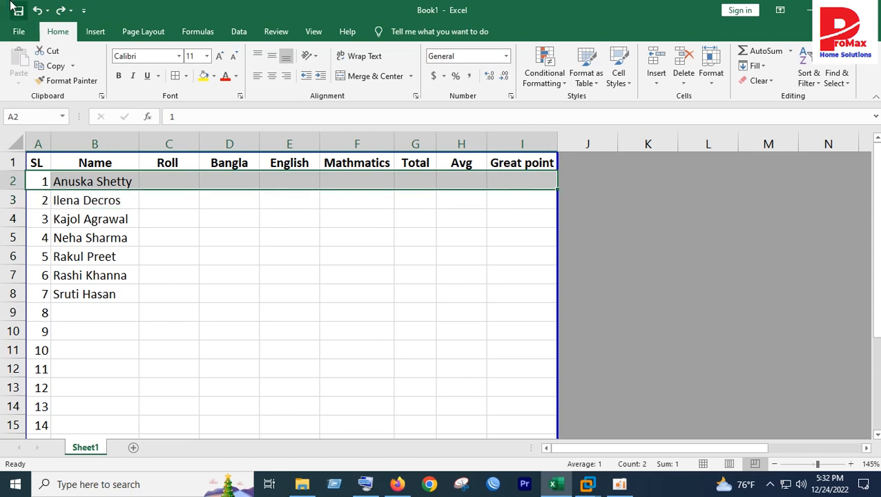
pyautogui.click(175, 78)
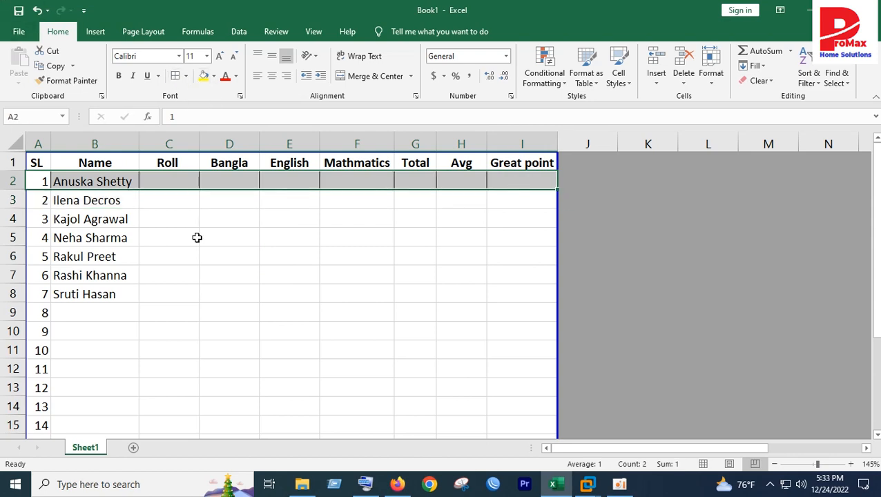
pyautogui.click(202, 236)
pyautogui.moveTo(30, 195); pyautogui.dragTo(511, 190)
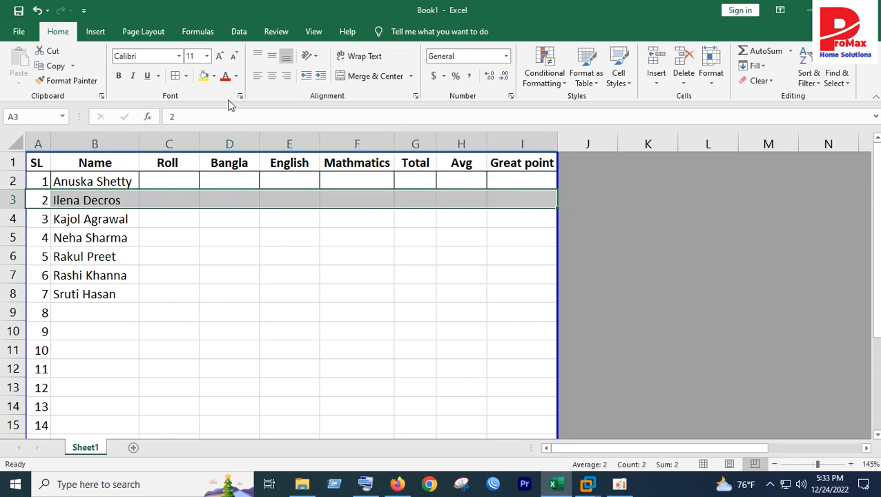
pyautogui.click(176, 76)
pyautogui.click(214, 219)
# - Apply all borders to the filled table rows, range A2:I8
pyautogui.moveTo(41, 181); pyautogui.dragTo(503, 293)
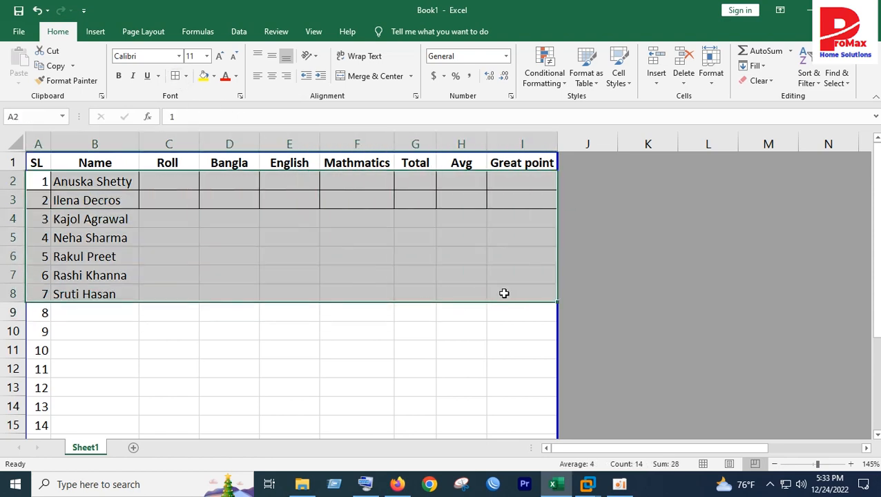
pyautogui.click(176, 76)
pyautogui.click(261, 411)
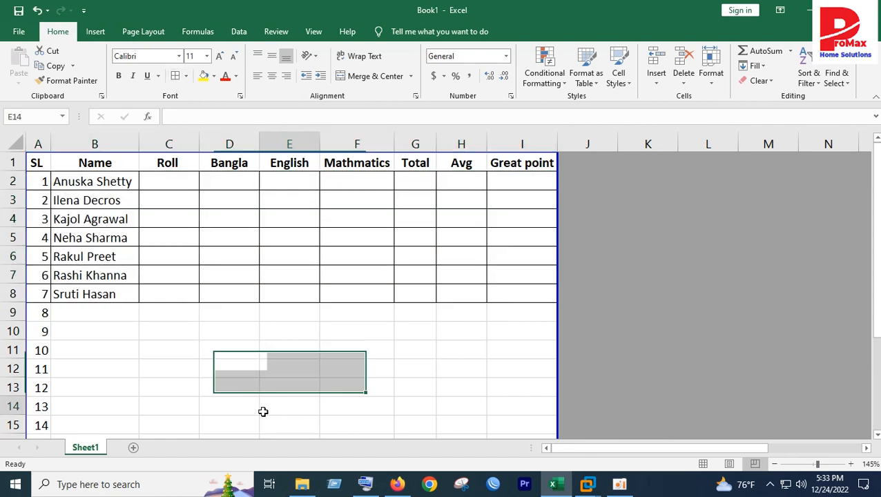
# - Enter a name for serial number 8 in cell B9
pyautogui.click(96, 310)
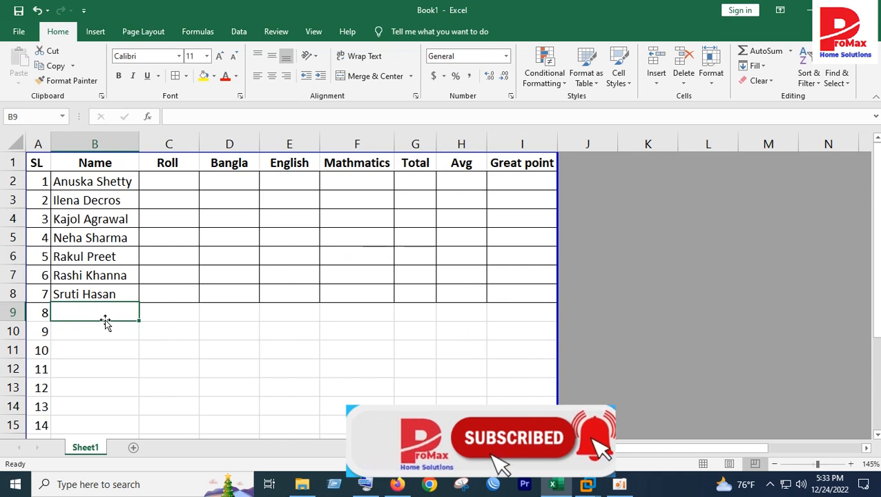
pyautogui.write('mon')
pyautogui.press('Return')
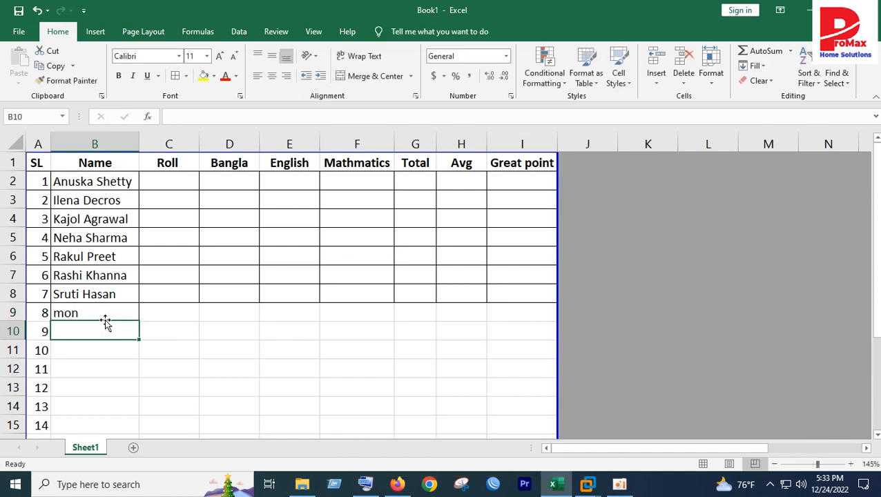
pyautogui.press('Return')
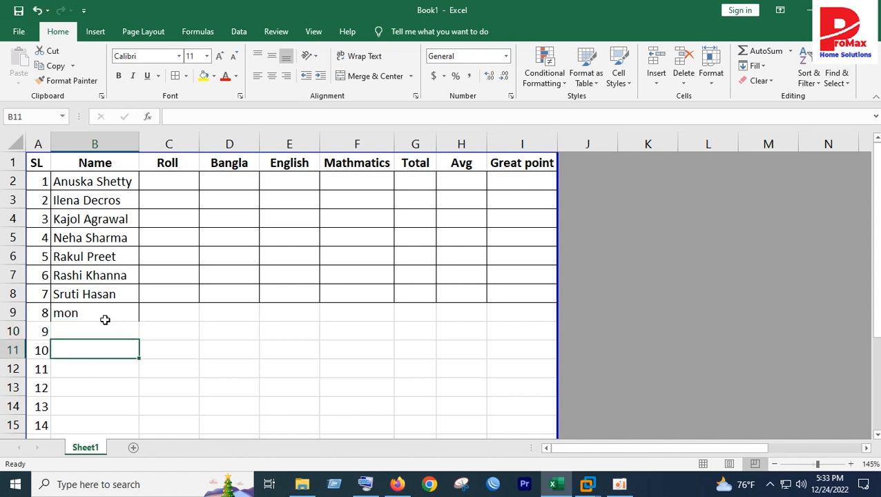
pyautogui.click(100, 324)
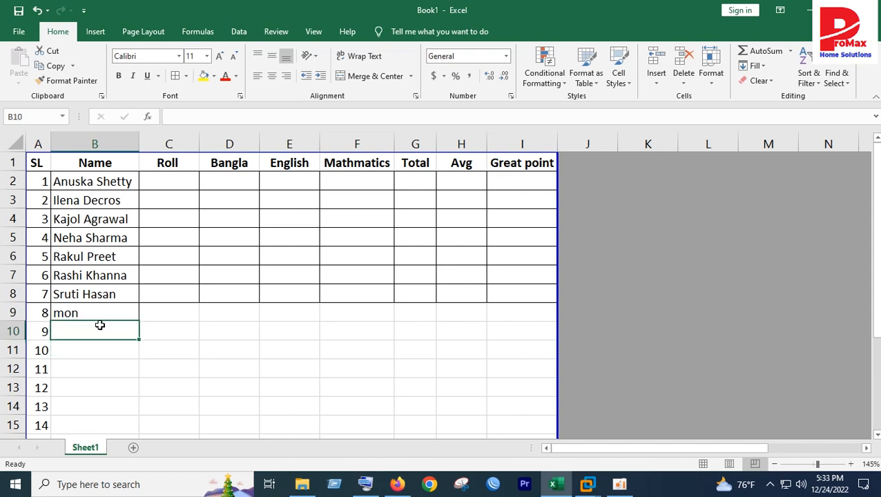
# - Extend the all-borders formatting to the new entry's row by applying it to A2:I9
pyautogui.click(41, 290)
pyautogui.moveTo(38, 181); pyautogui.dragTo(525, 314)
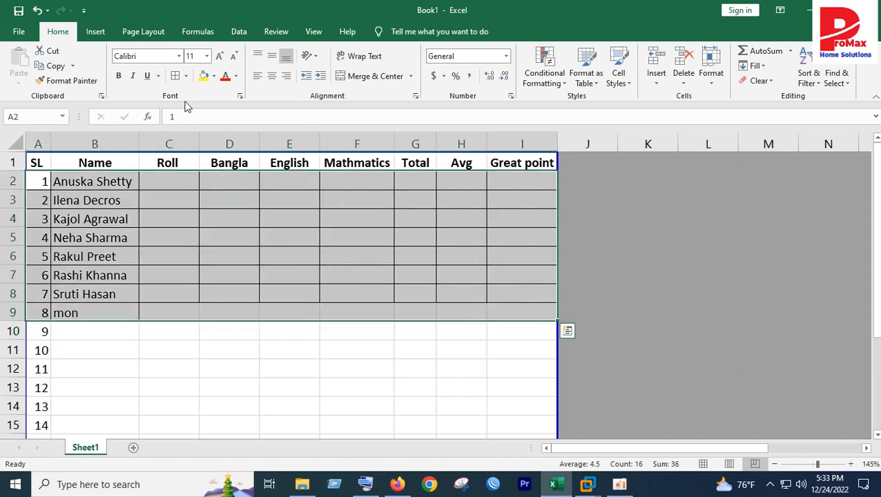
pyautogui.click(153, 326)
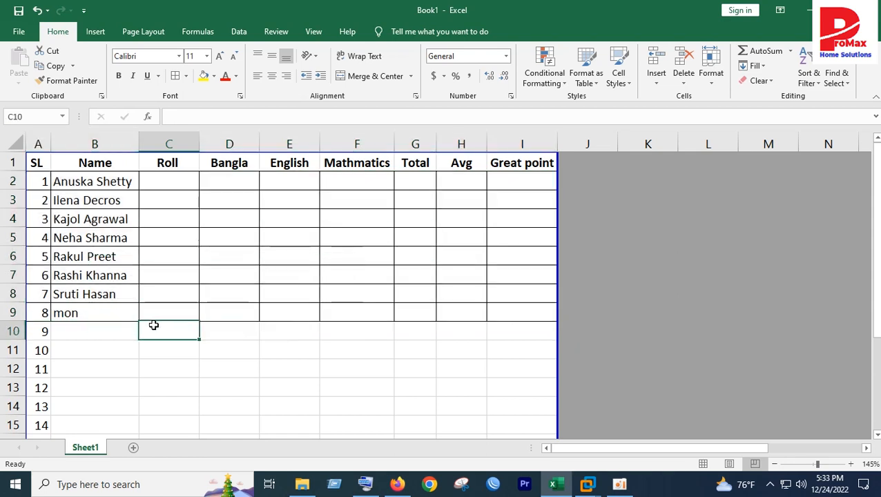
# - Copy the border formatting of row 9 to rows 10 and 11 with Format Painter
pyautogui.click(105, 315)
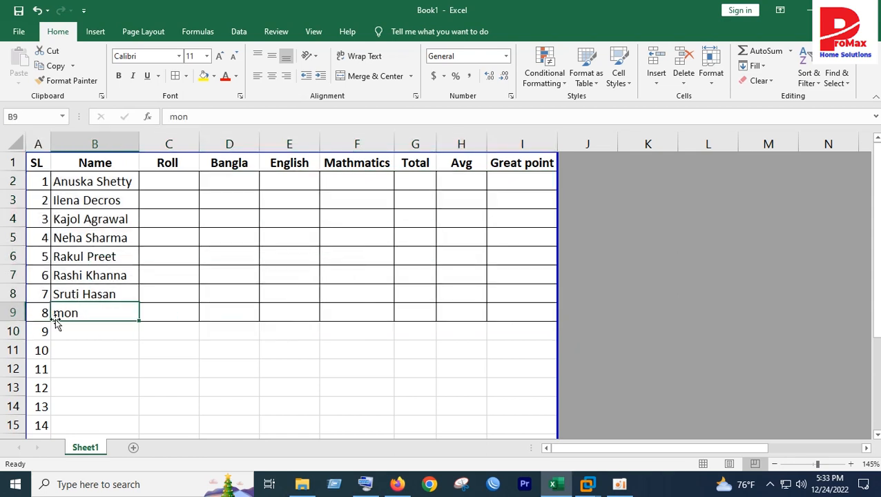
pyautogui.moveTo(40, 313)
pyautogui.mouseDown()
pyautogui.moveTo(211, 303)
pyautogui.moveTo(508, 305)
pyautogui.mouseUp()
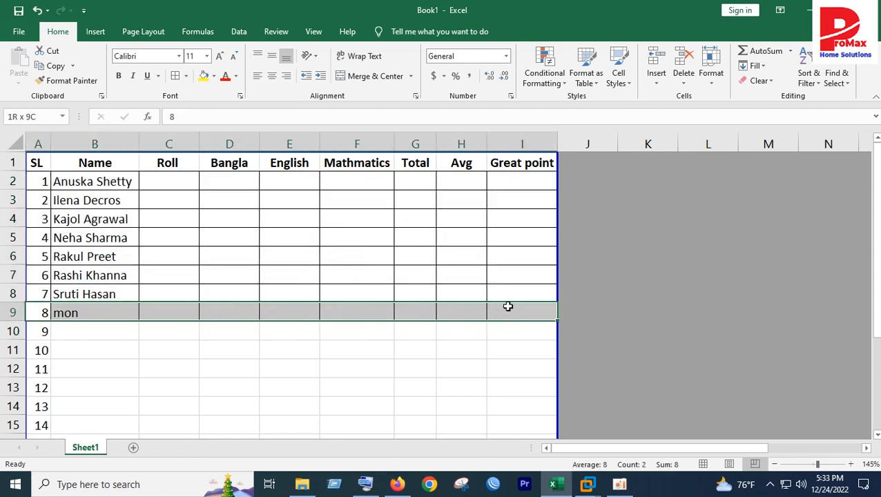
pyautogui.click(69, 81)
pyautogui.moveTo(43, 330)
pyautogui.mouseDown()
pyautogui.moveTo(299, 354)
pyautogui.moveTo(525, 354)
pyautogui.mouseUp()
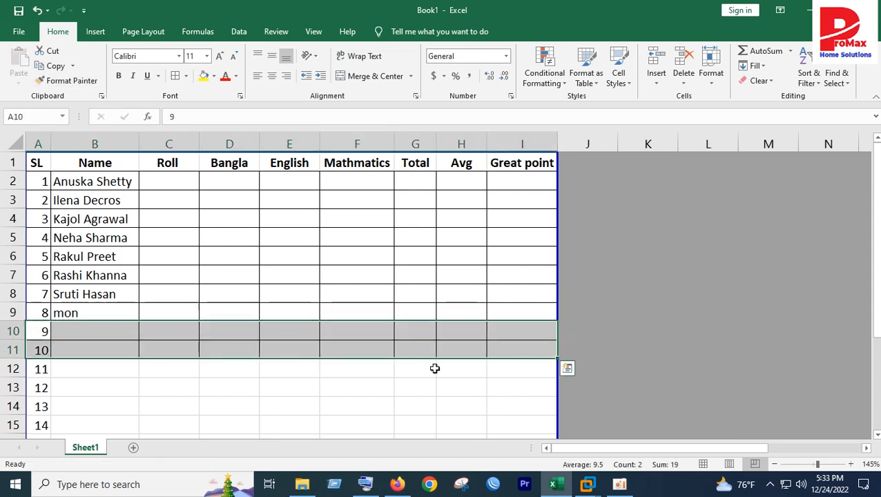
pyautogui.click(190, 373)
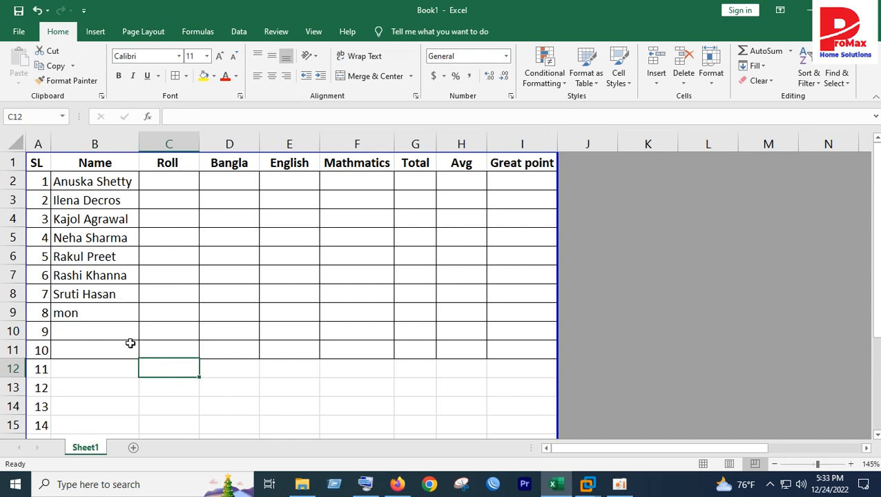
# - Clear the formats of A2:I11 to remove the manually applied borders
pyautogui.moveTo(42, 181); pyautogui.dragTo(519, 345)
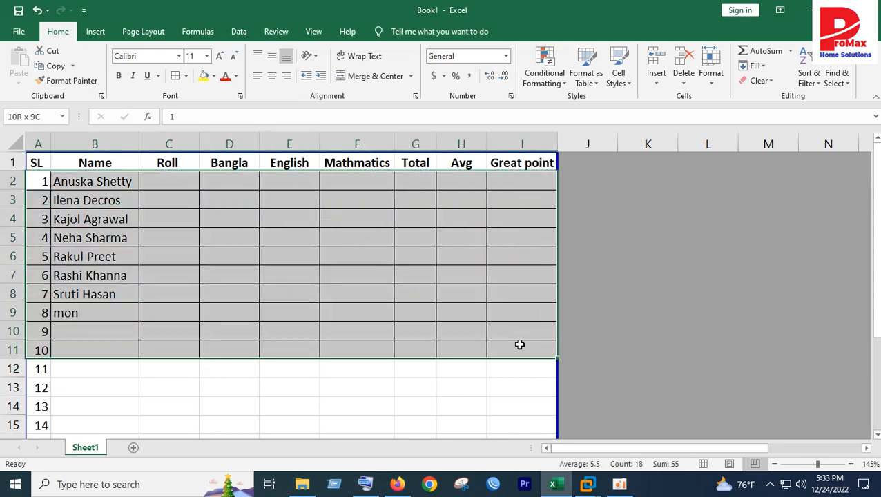
pyautogui.click(763, 80)
pyautogui.click(774, 112)
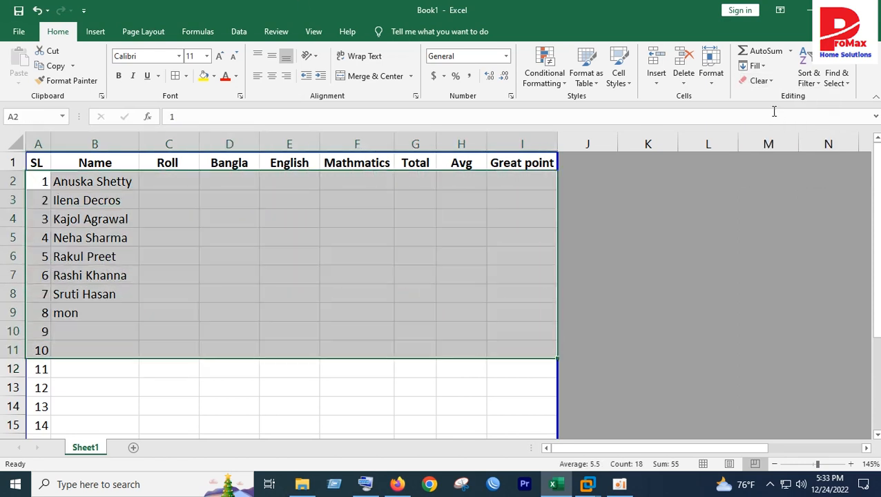
pyautogui.click(272, 339)
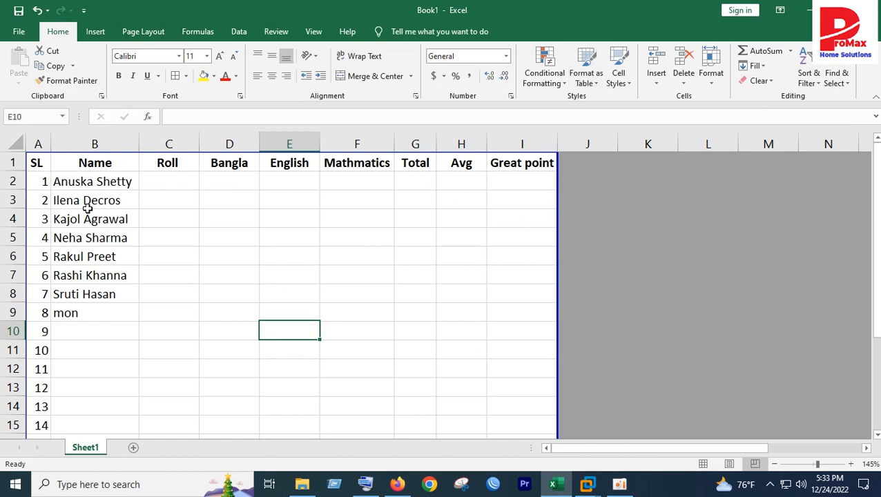
# - Delete the serial numbers from the SL column, A2:A15
pyautogui.click(41, 199)
pyautogui.moveTo(39, 188); pyautogui.dragTo(47, 346)
pyautogui.press('Delete')
pyautogui.scroll(2, 51, 338)
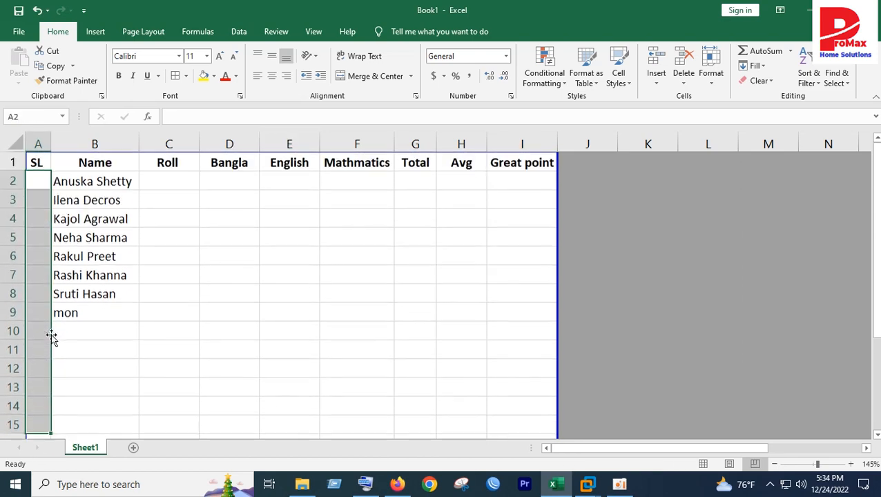
pyautogui.click(215, 293)
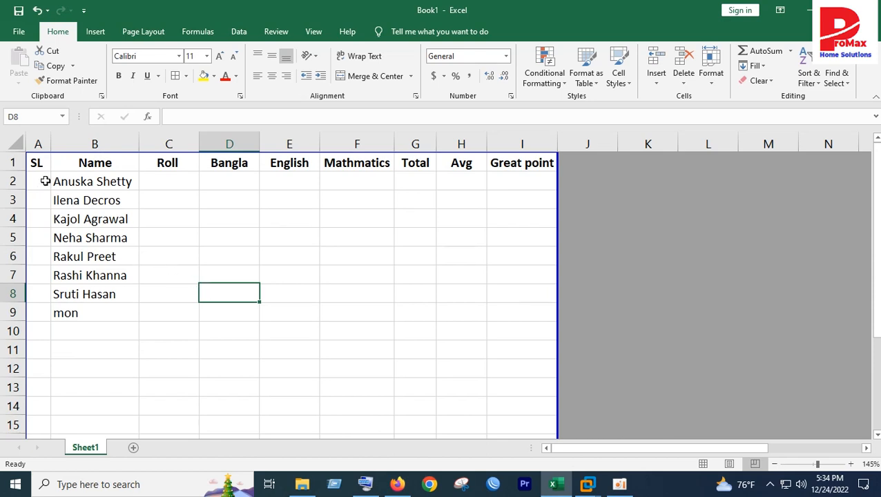
# - Select the table area below the header row, from A2 across to column I and down past row 15
pyautogui.moveTo(35, 178); pyautogui.dragTo(525, 350)
pyautogui.scroll(10, 379, 312)
pyautogui.scroll(5, 379, 312)
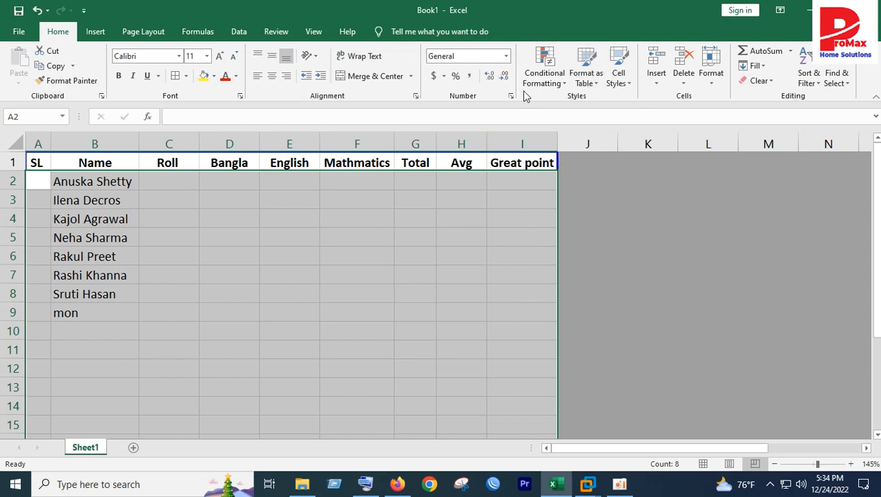
pyautogui.click(555, 81)
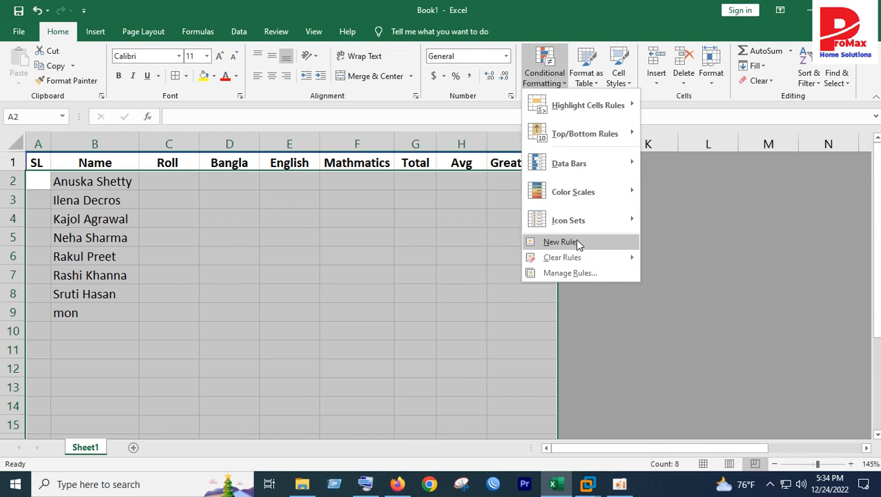
pyautogui.click(574, 241)
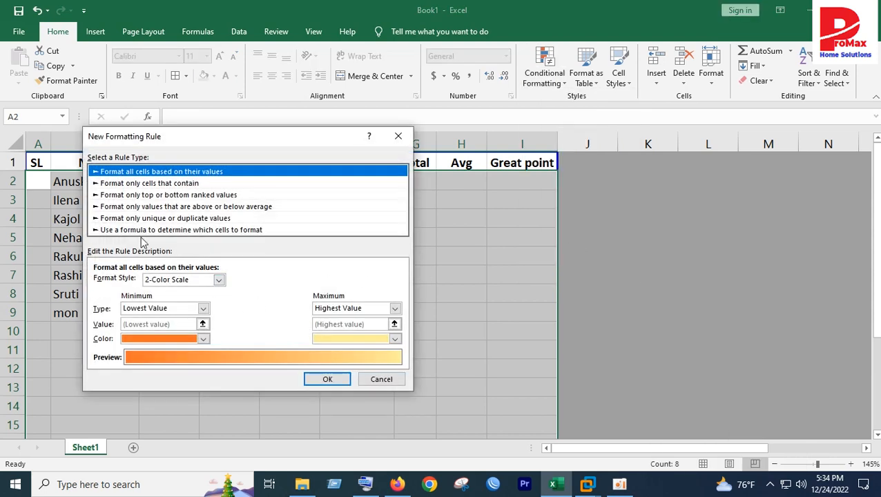
pyautogui.click(143, 230)
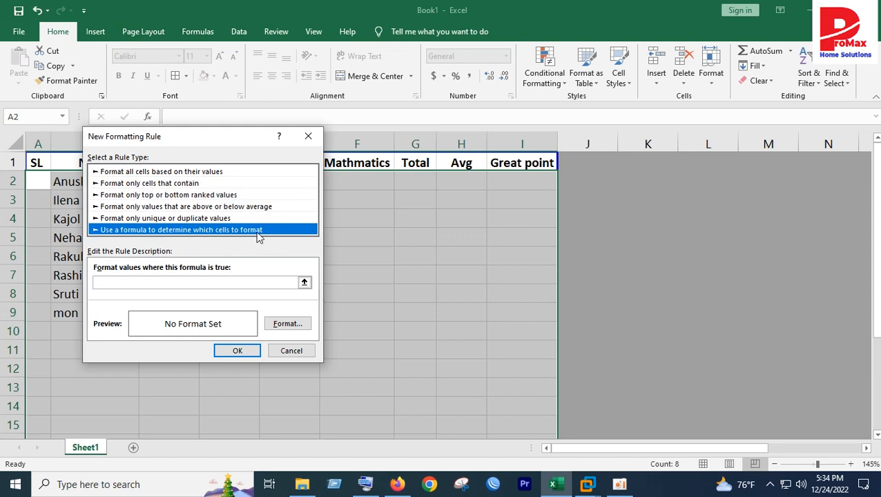
pyautogui.click(308, 136)
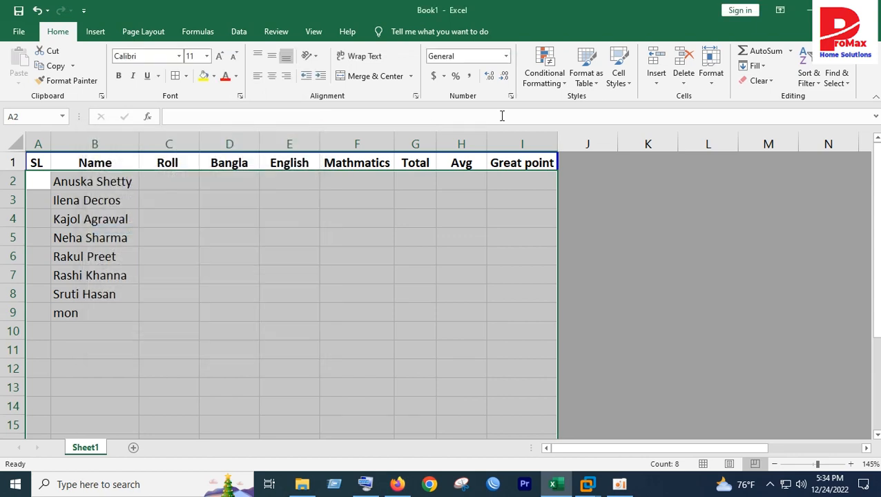
# - Create a new conditional formatting rule for the selected range that uses a formula to determine which cells to format
pyautogui.click(544, 69)
pyautogui.click(557, 274)
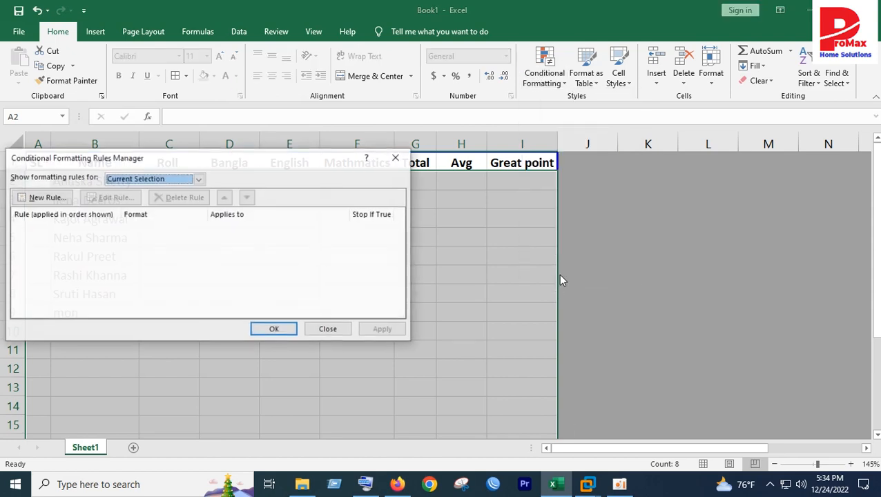
pyautogui.click(43, 198)
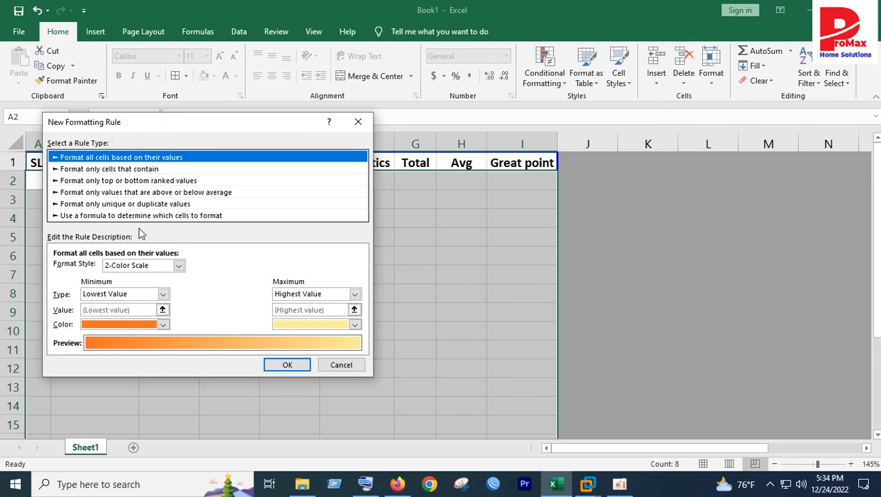
pyautogui.click(159, 216)
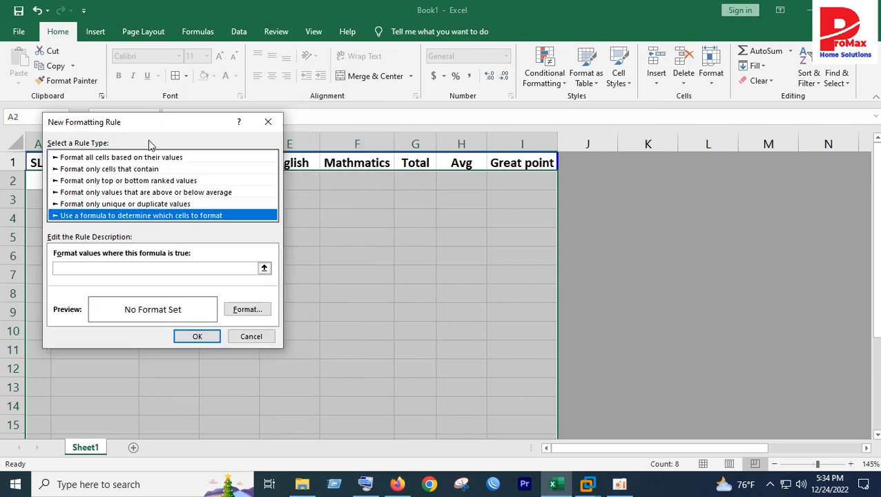
pyautogui.moveTo(203, 126); pyautogui.dragTo(480, 130)
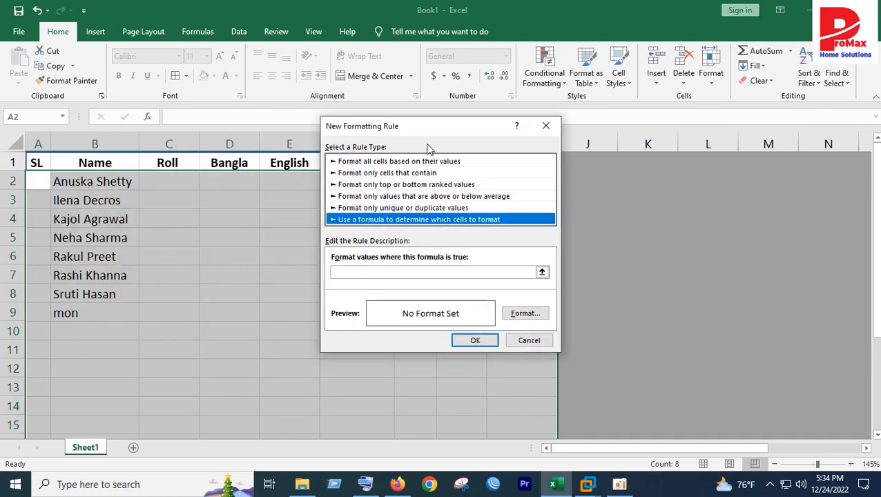
# - Enter =$A2<>"" as the rule's formula, with only the column reference absolute
pyautogui.click(351, 272)
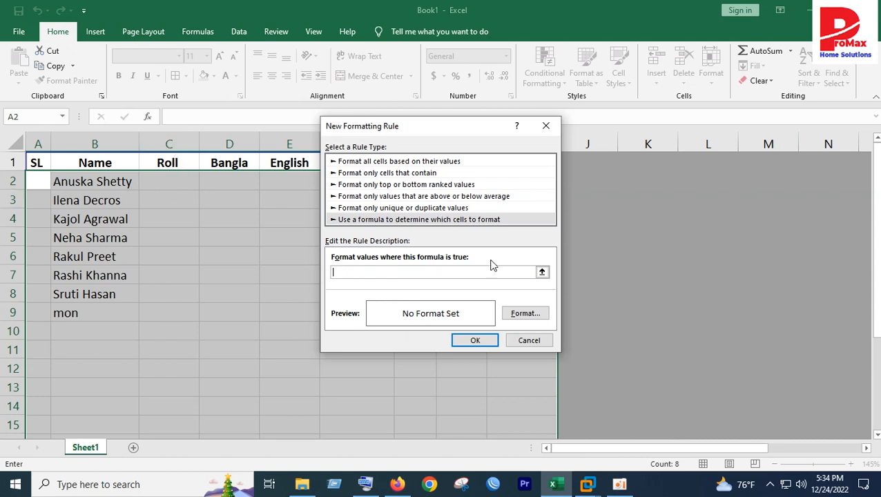
pyautogui.click(38, 179)
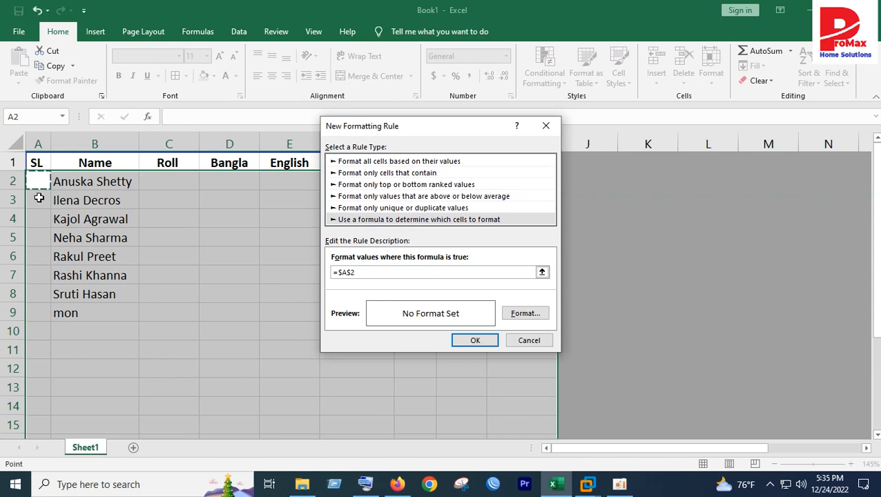
pyautogui.click(349, 272)
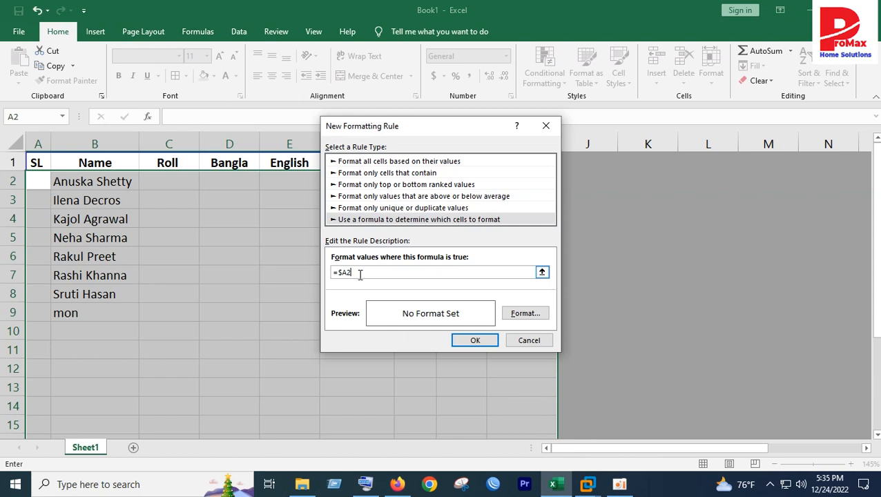
pyautogui.write('<>')
# - Set the rule's format to an outline border around each cell
pyautogui.click(526, 315)
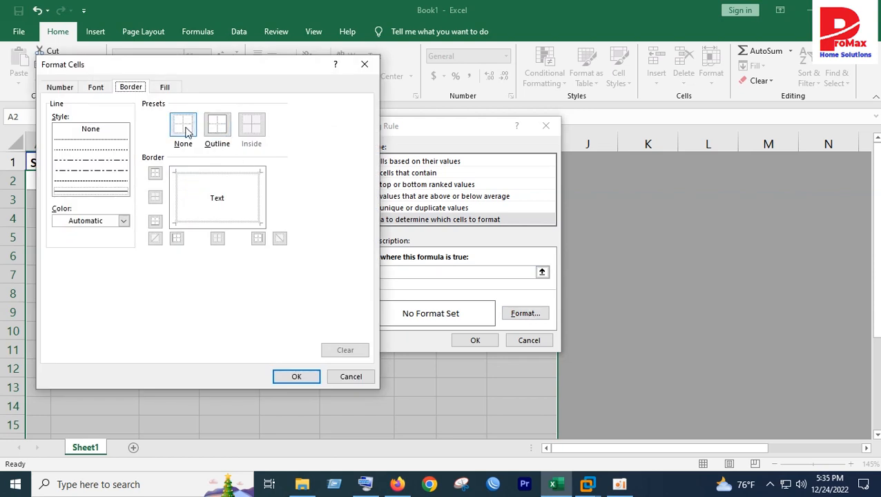
pyautogui.click(219, 129)
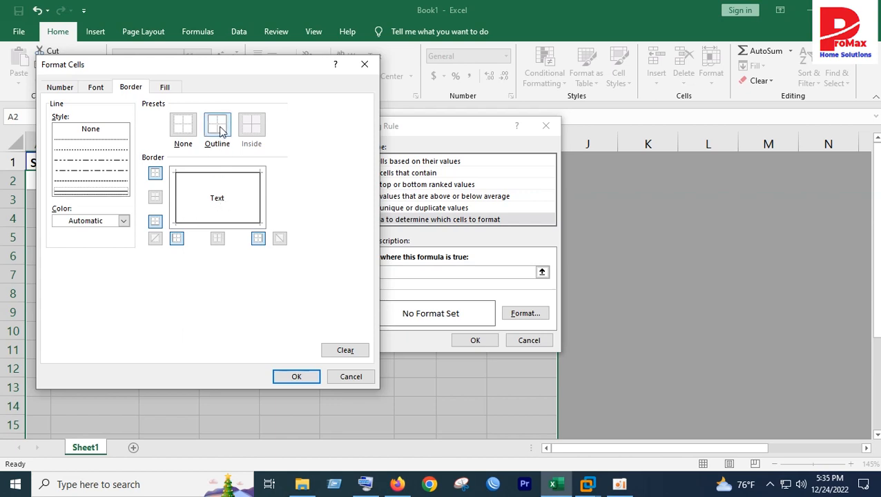
pyautogui.click(297, 377)
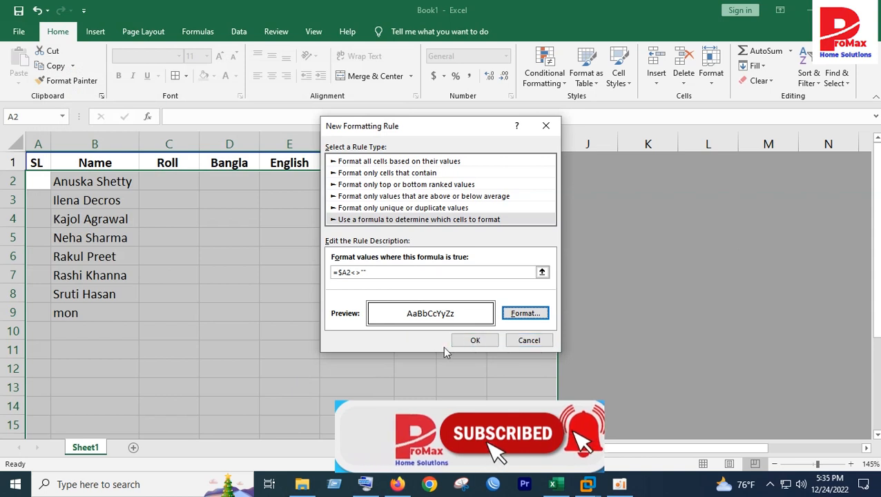
# - Confirm the new formatting rule and apply it to the range A2:I57
pyautogui.click(473, 341)
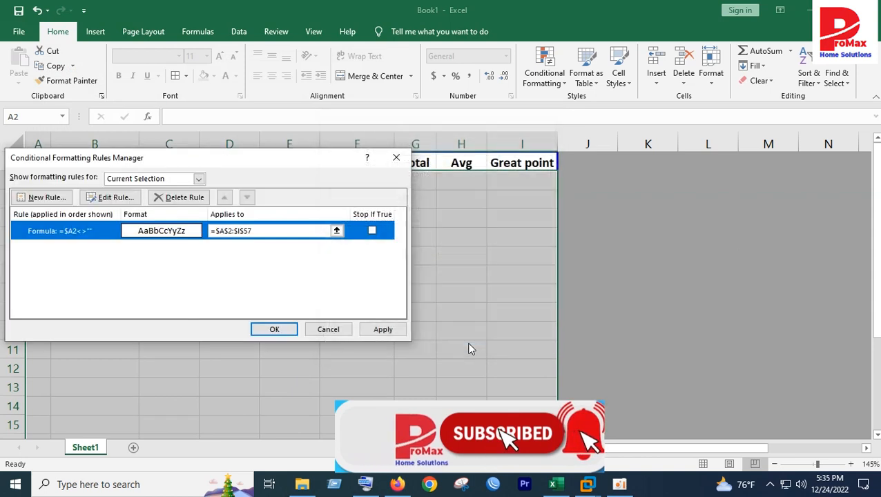
pyautogui.click(387, 330)
pyautogui.click(274, 331)
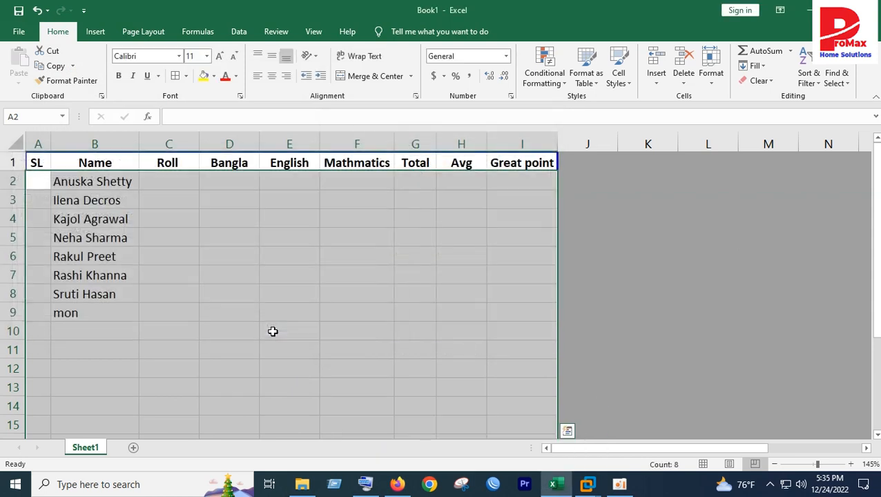
# - Enter the serial numbers 1 to 7 in the SL column, from A2 down to A8
pyautogui.click(252, 238)
pyautogui.click(36, 185)
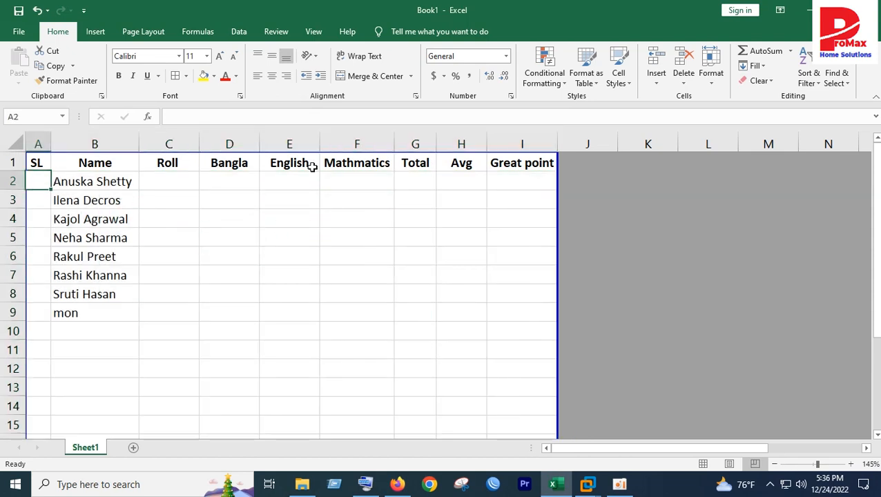
pyautogui.write('1')
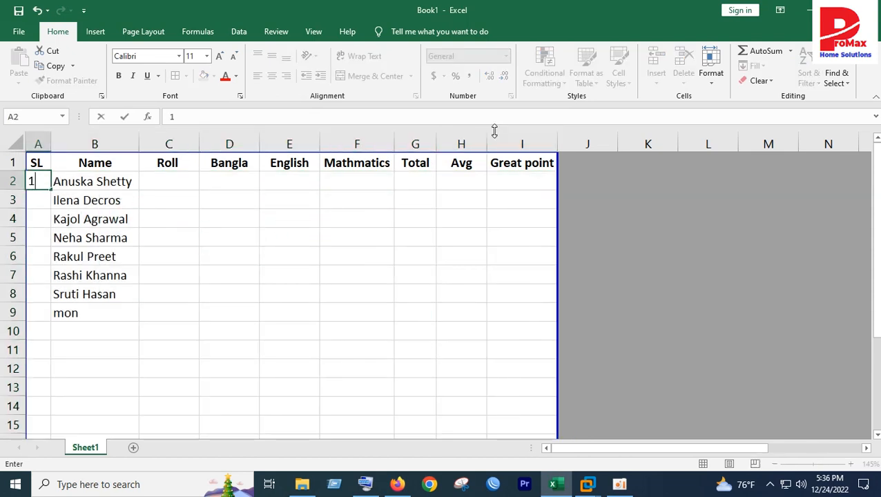
pyautogui.press('Return')
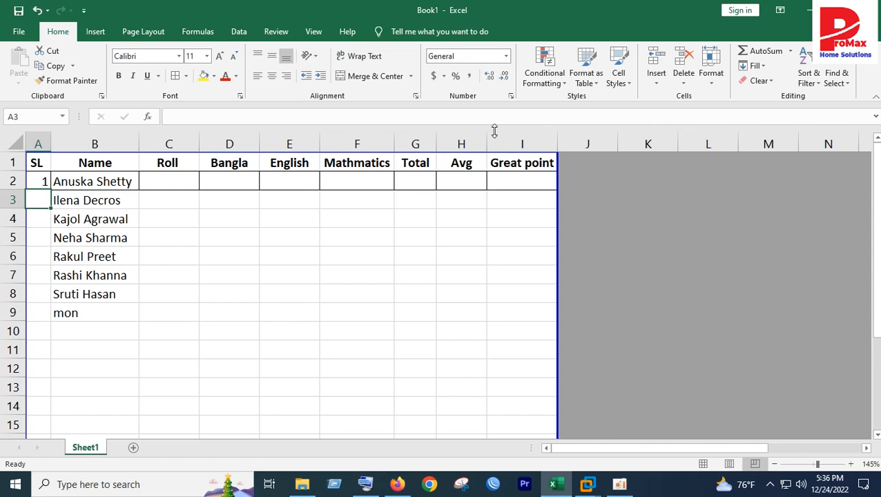
pyautogui.write('2')
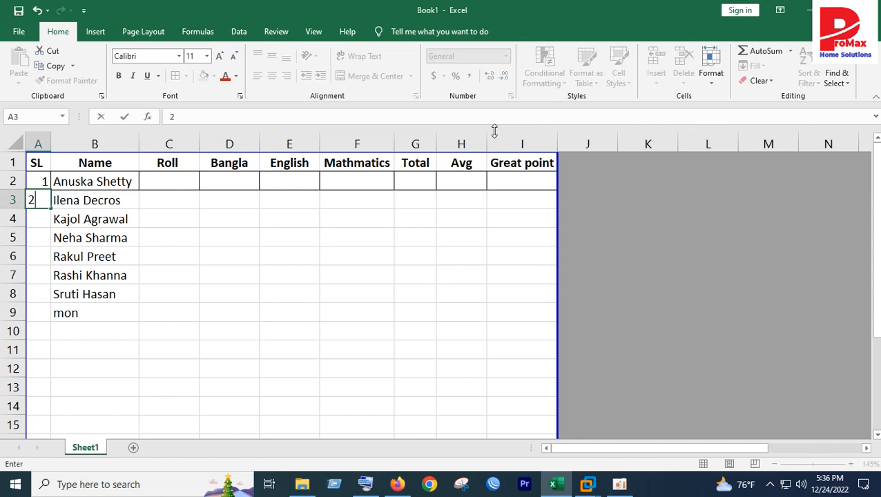
pyautogui.press('Return')
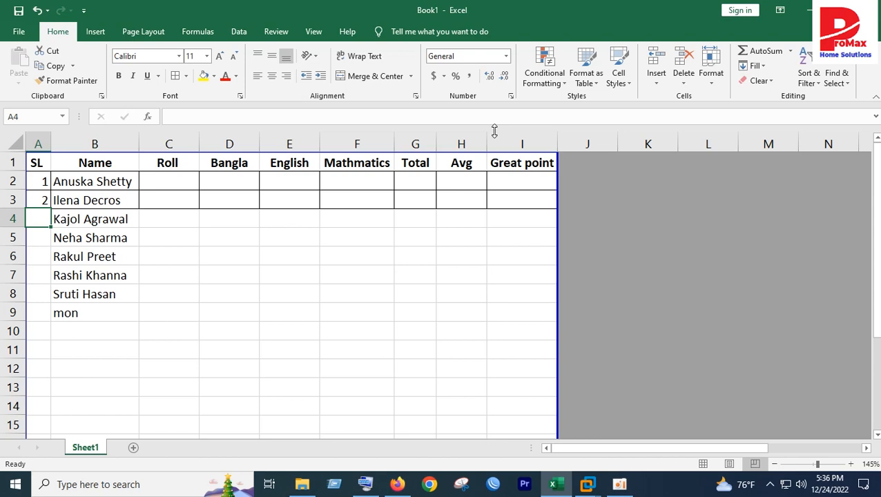
pyautogui.write('3')
pyautogui.press('Return')
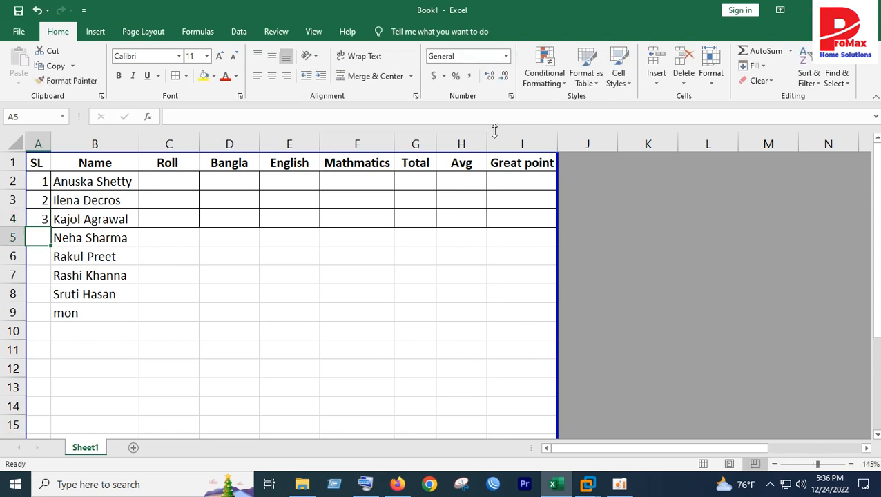
pyautogui.write('4')
pyautogui.press('Return')
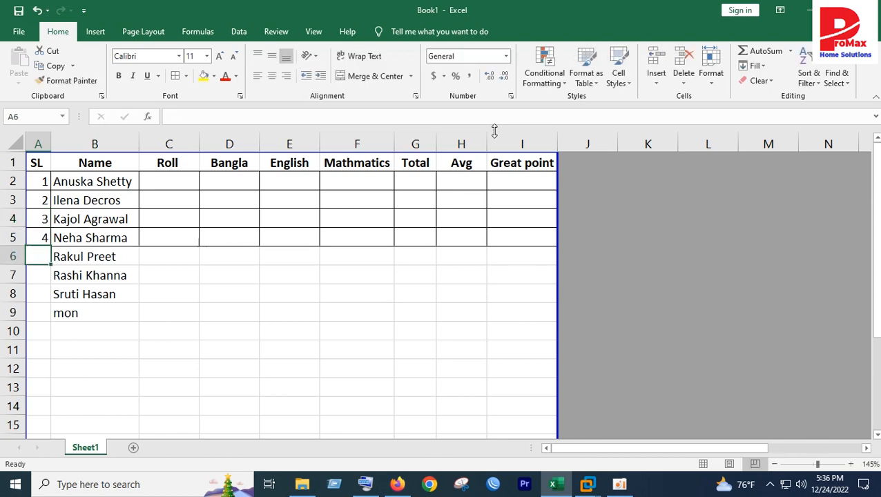
pyautogui.write('5.')
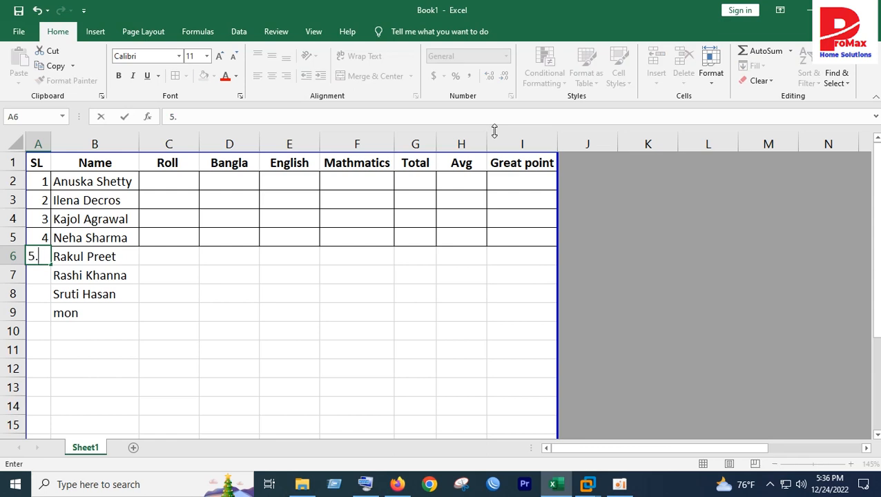
pyautogui.press('Return')
pyautogui.write('6')
pyautogui.press('Return')
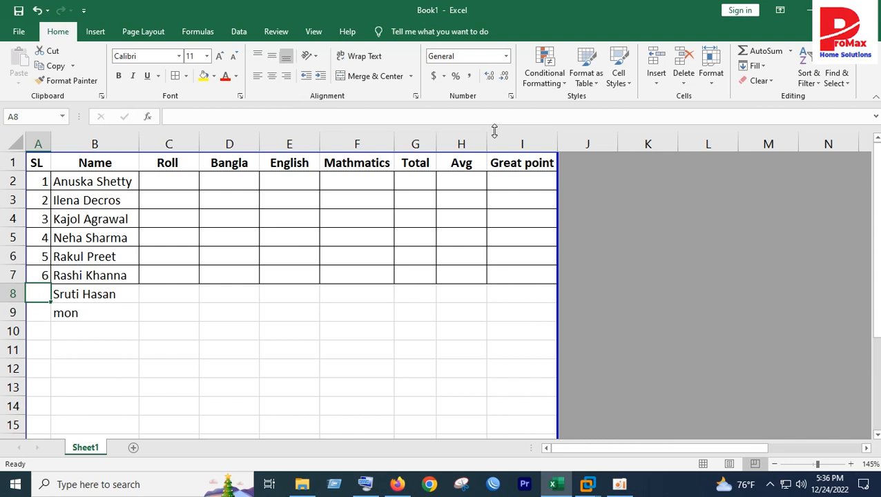
pyautogui.write('7')
pyautogui.press('Return')
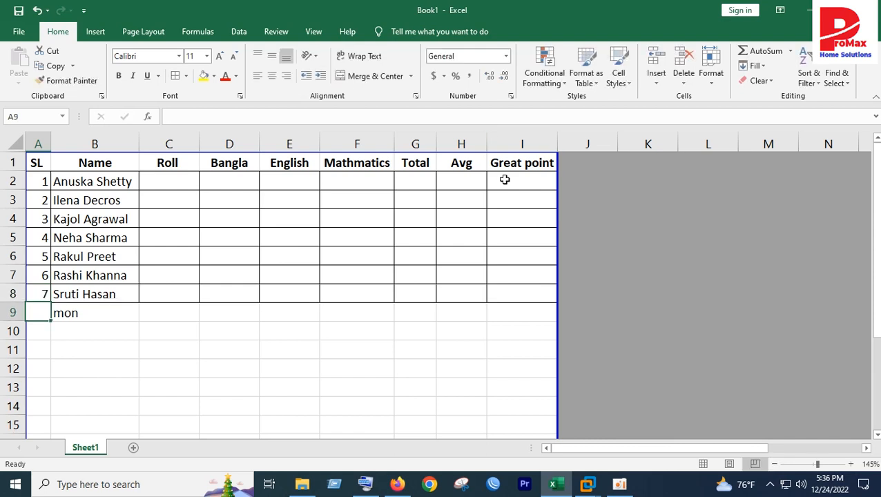
# - Delete the last entry of the Name column, in cell B9
pyautogui.click(65, 314)
pyautogui.press('Delete')
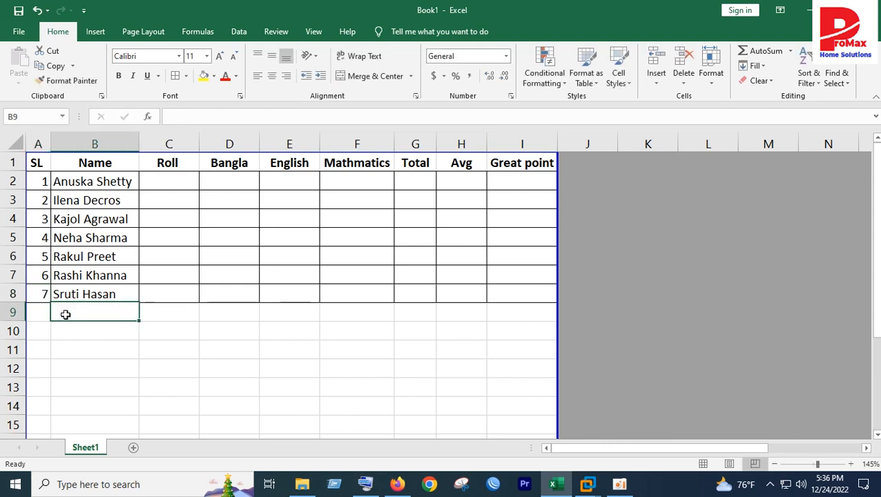
pyautogui.click(239, 380)
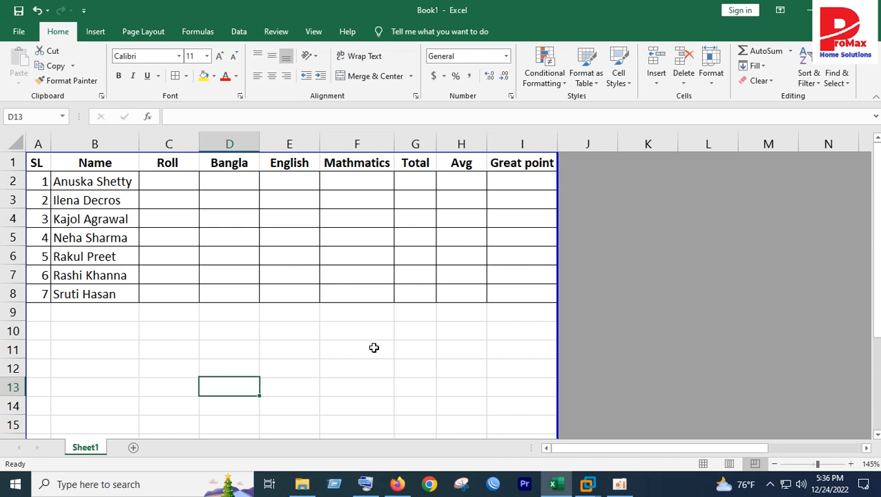
pyautogui.moveTo(522, 312); pyautogui.dragTo(35, 161)
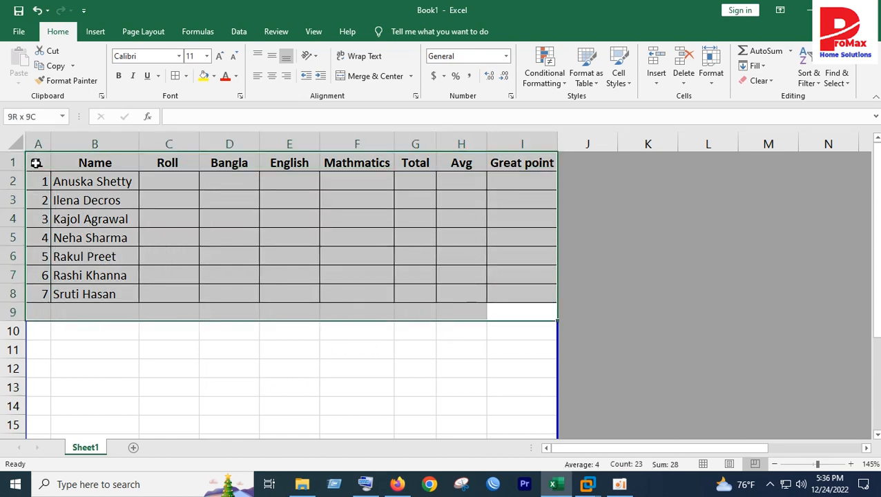
pyautogui.click(220, 299)
pyautogui.moveTo(35, 163); pyautogui.dragTo(529, 289)
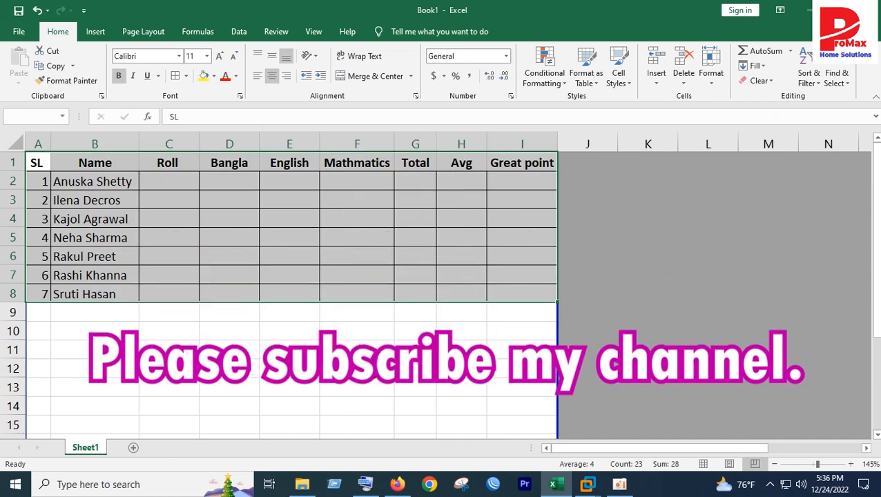
pyautogui.click(620, 484)
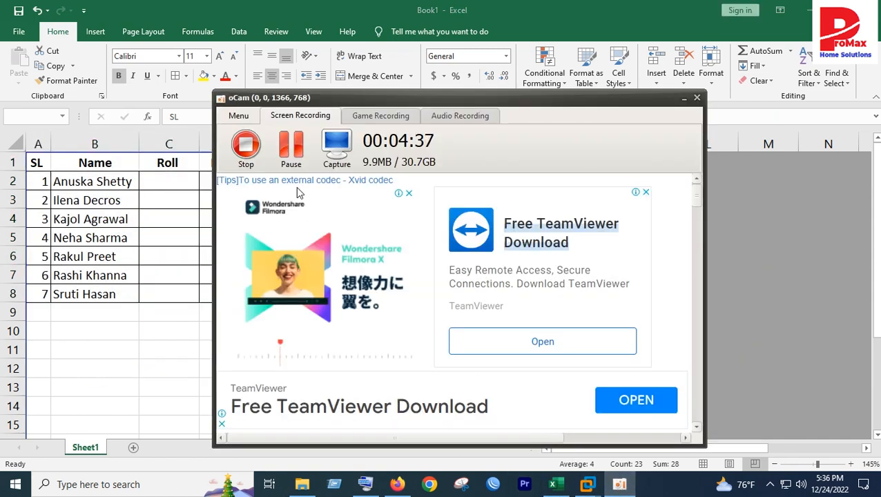